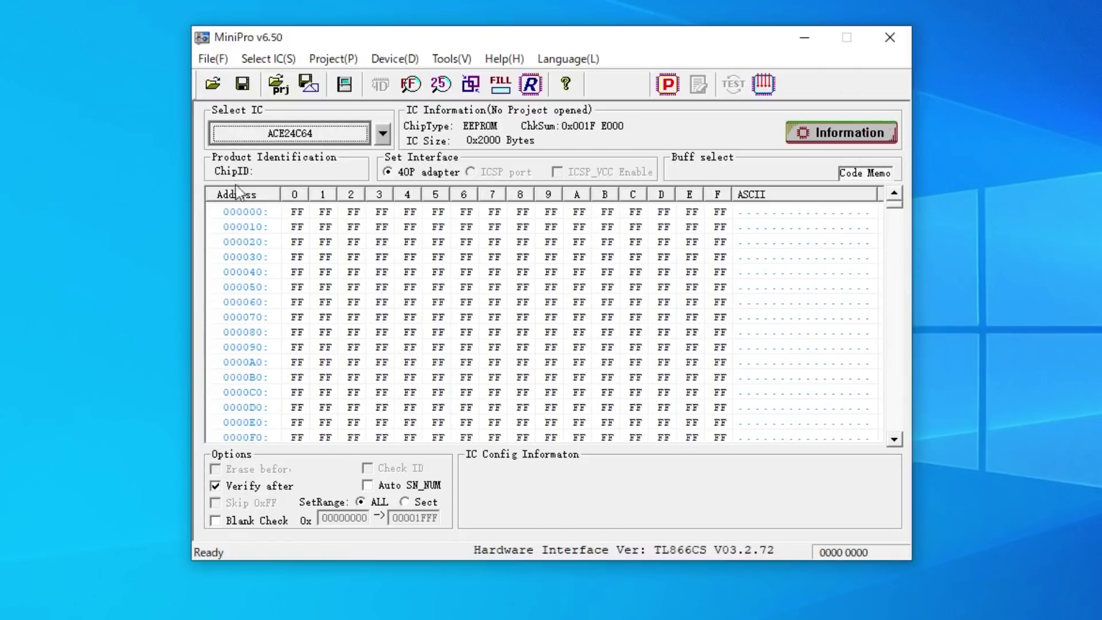
pyautogui.click(304, 139)
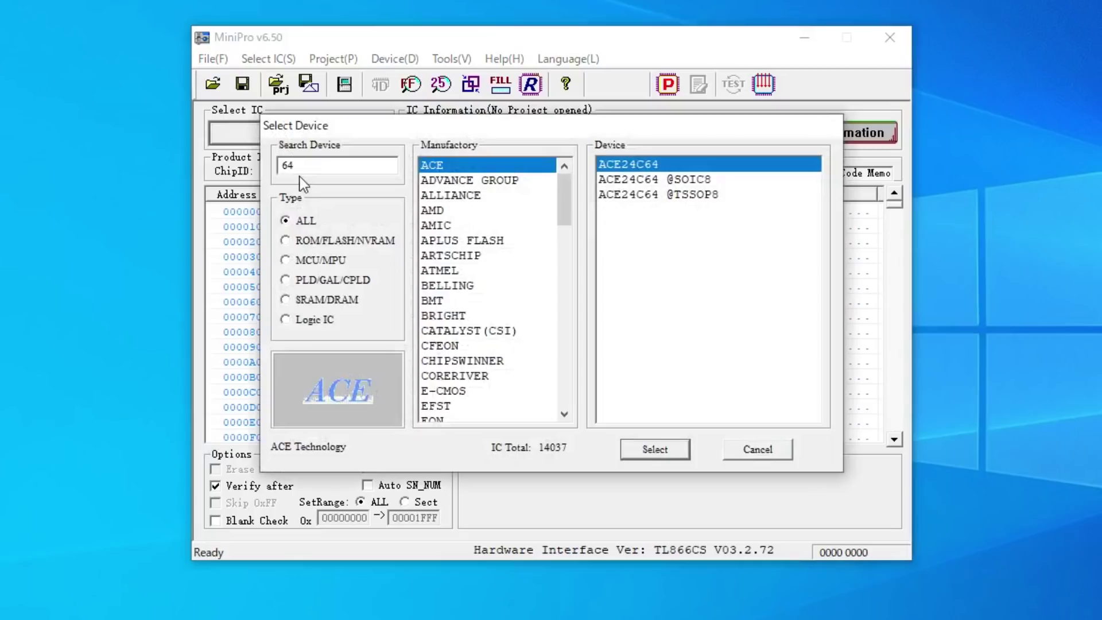
pyautogui.press('BackSpace')
pyautogui.press('BackSpace')
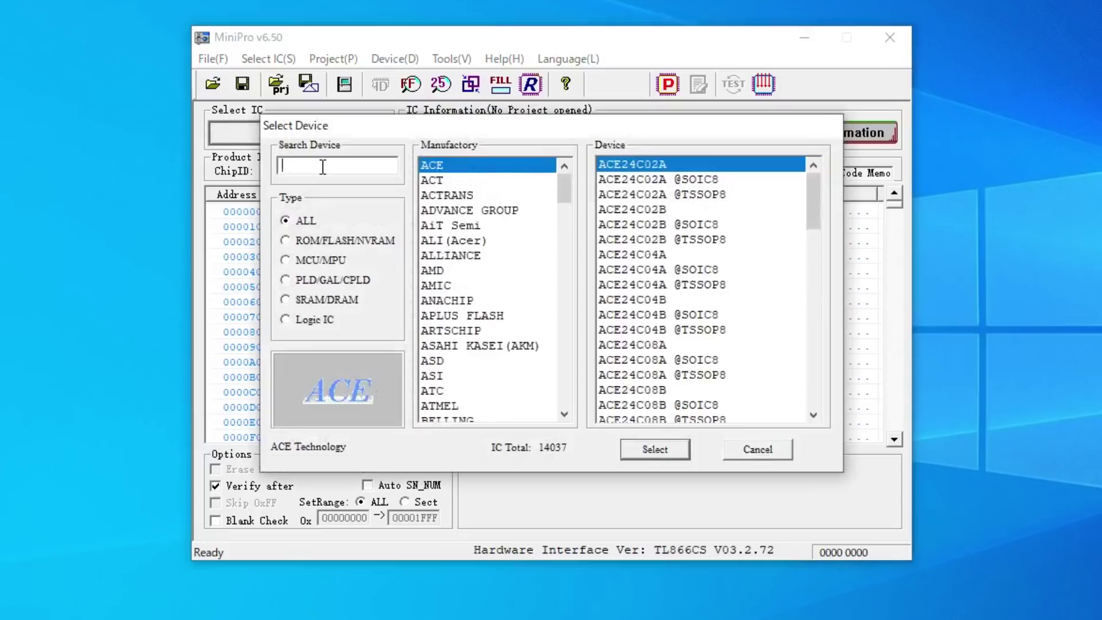
pyautogui.write('1024')
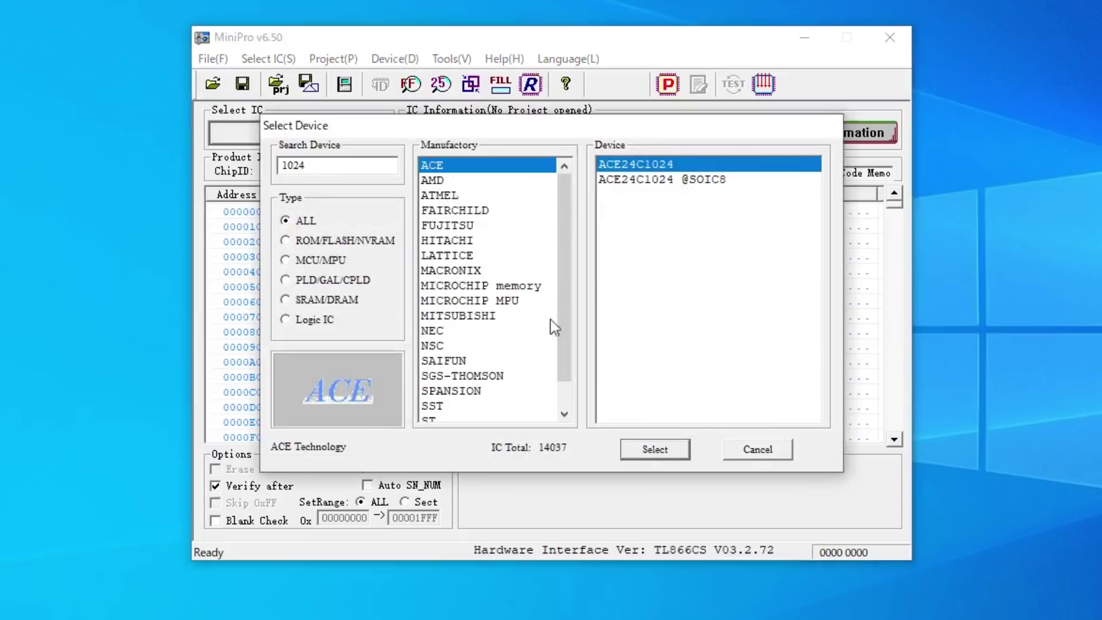
pyautogui.click(432, 331)
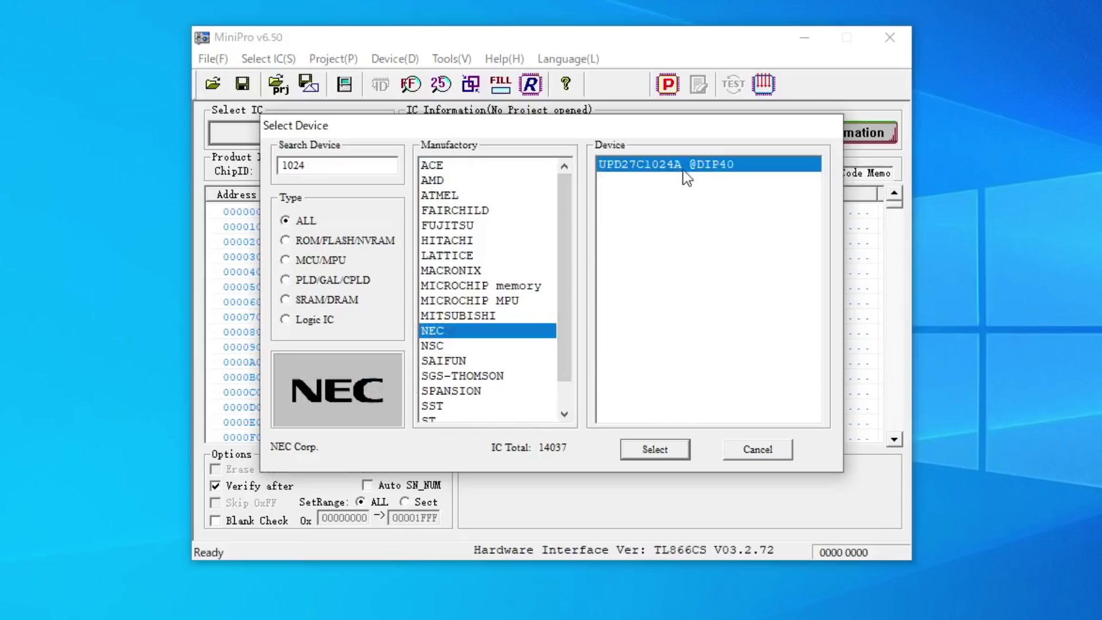
pyautogui.click(659, 456)
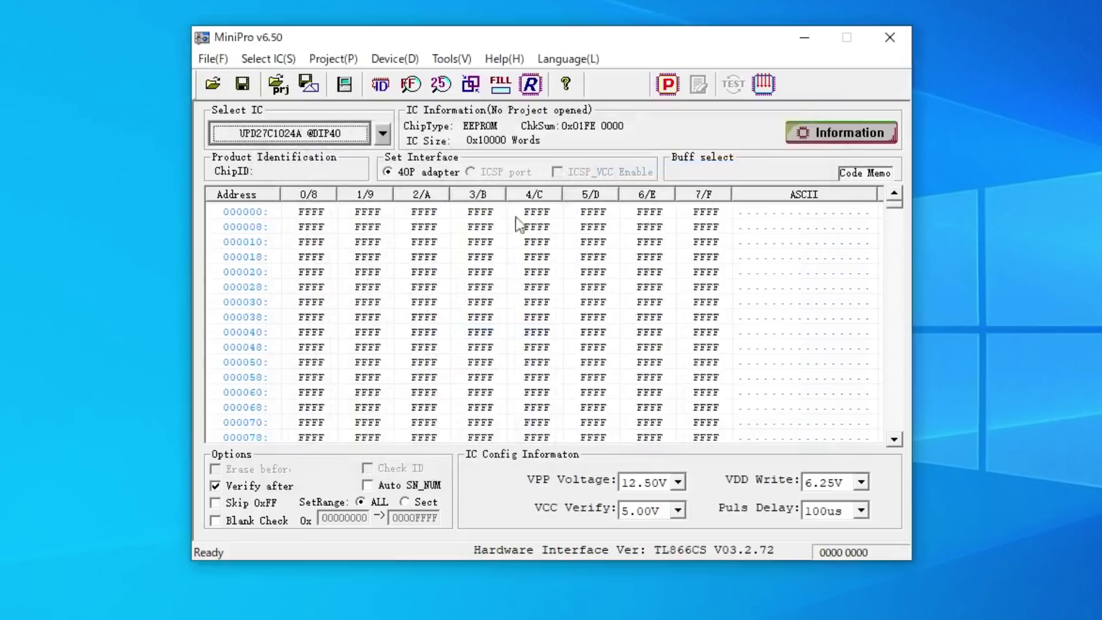
# - Check the UPD27C1024A's placement in the socket and read the chip's contents into the buffer
pyautogui.click(835, 137)
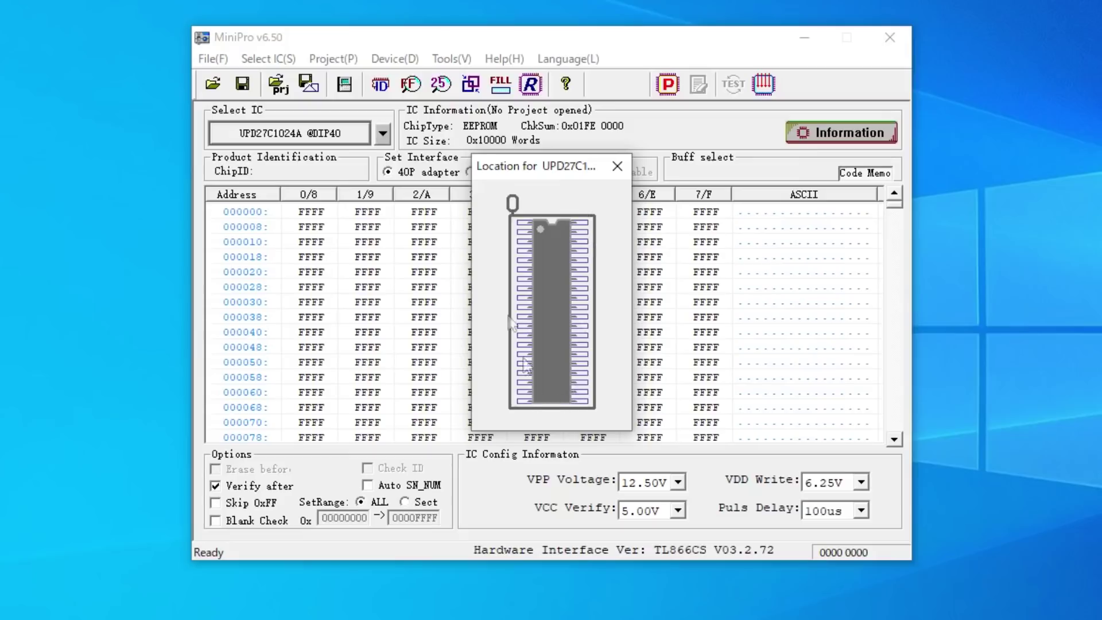
pyautogui.click(617, 168)
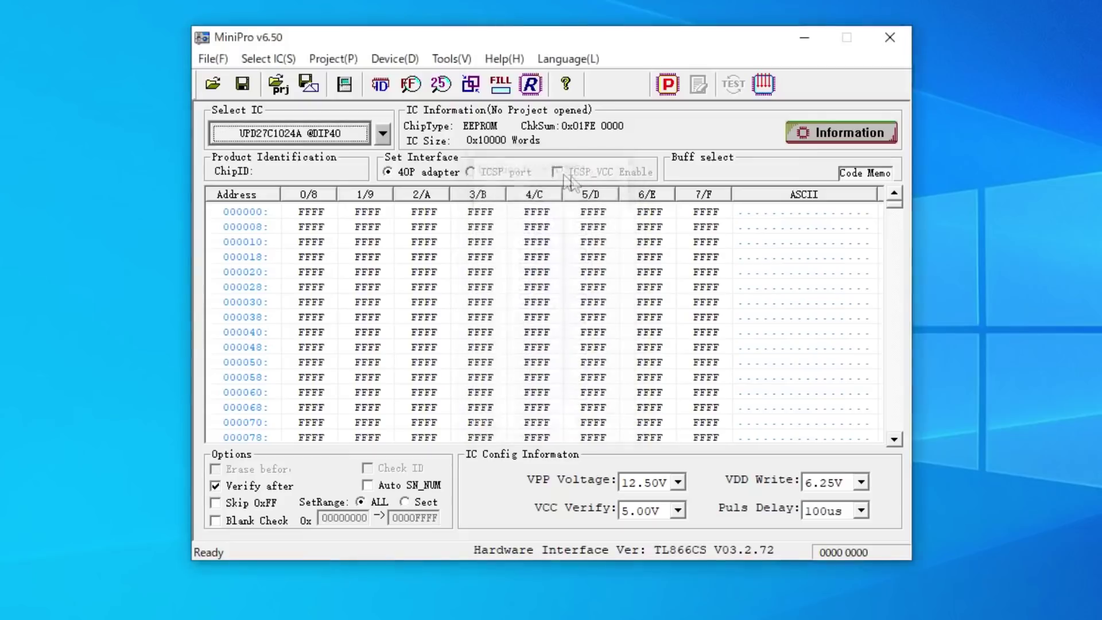
pyautogui.click(529, 89)
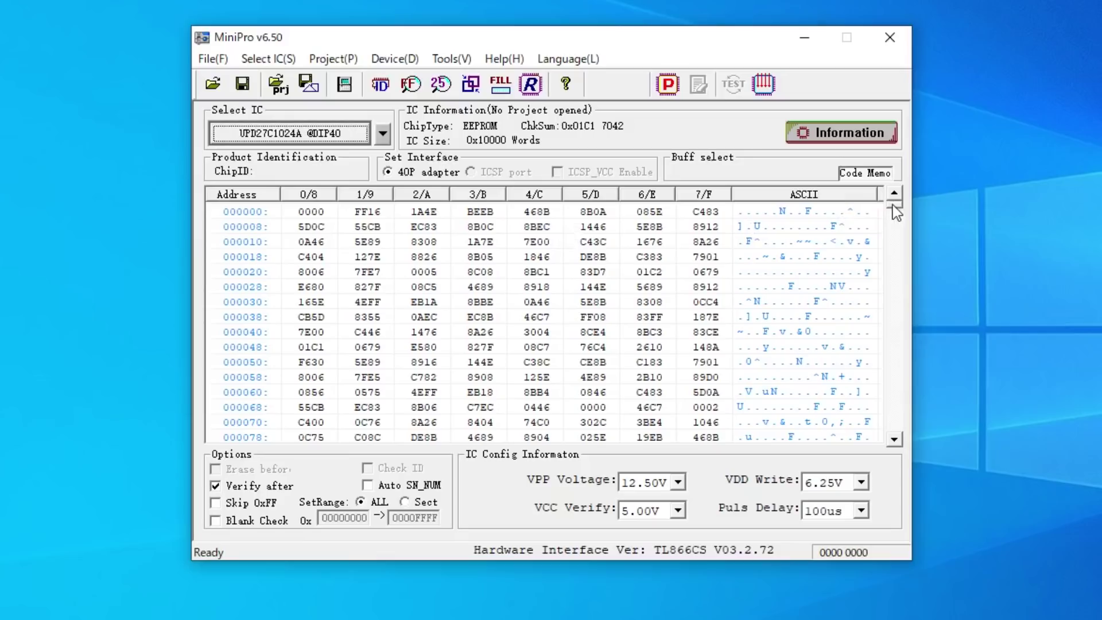
# - Examine the ASCII text in the chip's code memory, going back from around address 002D40 to 002BD0
pyautogui.moveTo(893, 205)
pyautogui.mouseDown()
pyautogui.moveTo(889, 244)
pyautogui.moveTo(889, 224)
pyautogui.mouseUp()
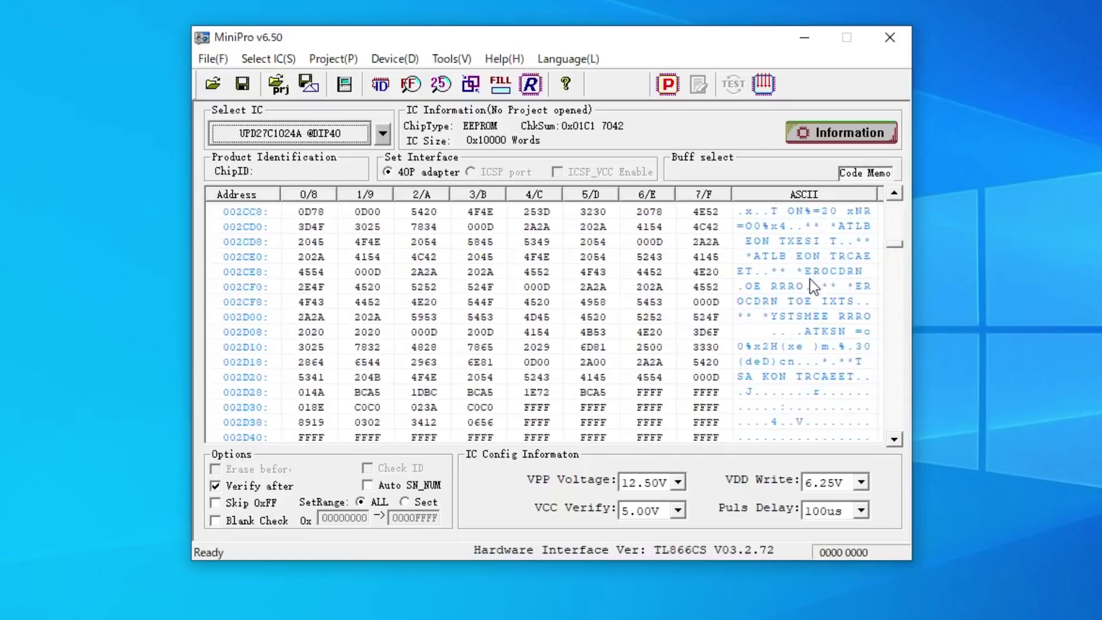
pyautogui.click(893, 194)
pyautogui.click(893, 194)
pyautogui.click(893, 194)
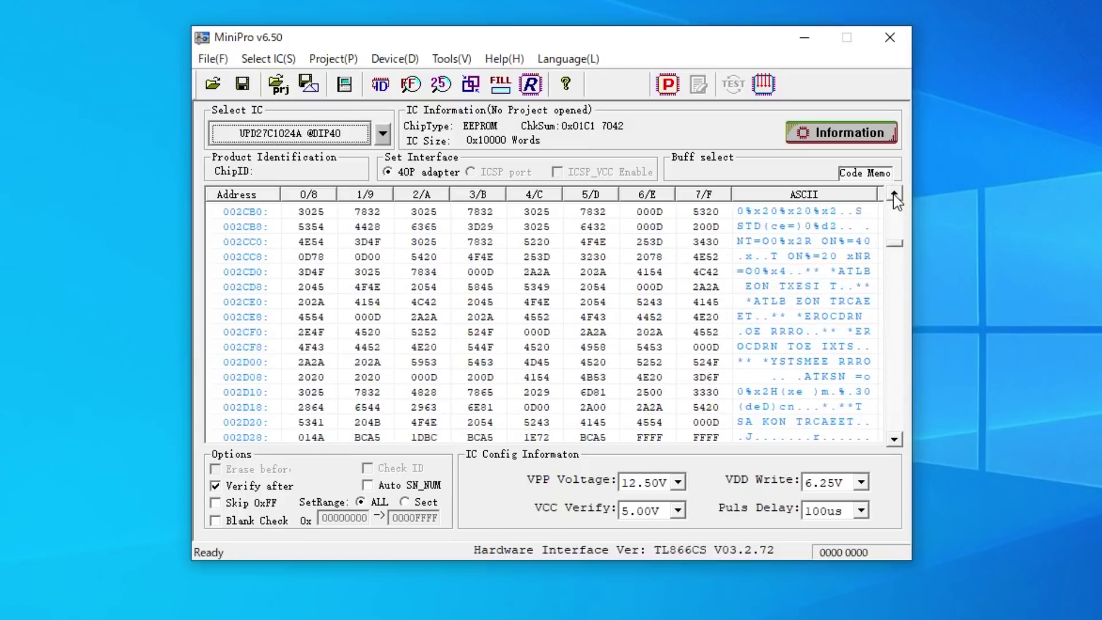
pyautogui.click(894, 194)
pyautogui.click(893, 194)
pyautogui.click(893, 194)
pyautogui.click(894, 194)
pyautogui.click(893, 194)
pyautogui.click(893, 194)
pyautogui.click(893, 194)
pyautogui.click(894, 194)
pyautogui.click(894, 194)
pyautogui.click(894, 194)
pyautogui.click(894, 194)
pyautogui.click(894, 194)
pyautogui.click(894, 194)
pyautogui.click(894, 194)
pyautogui.click(894, 194)
pyautogui.click(893, 194)
pyautogui.click(893, 194)
pyautogui.click(893, 193)
pyautogui.click(894, 194)
pyautogui.click(893, 194)
pyautogui.click(893, 194)
pyautogui.click(893, 194)
pyautogui.click(893, 194)
pyautogui.click(893, 194)
pyautogui.click(893, 194)
pyautogui.click(893, 194)
pyautogui.click(893, 194)
pyautogui.click(894, 194)
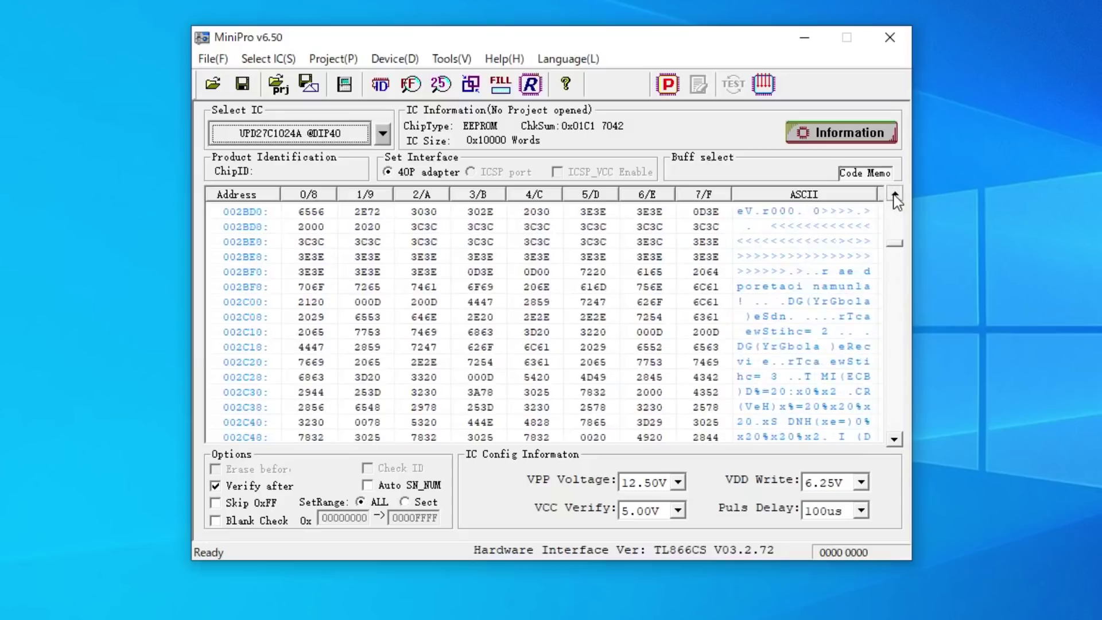
pyautogui.moveTo(893, 195); pyautogui.dragTo(894, 197)
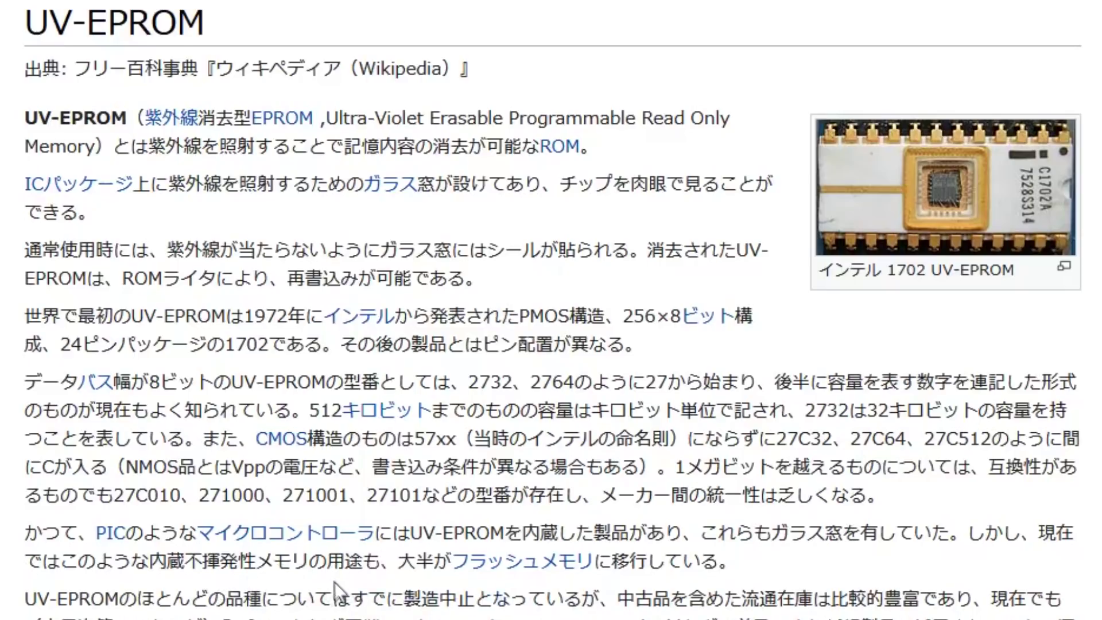
# - Highlight the sentence about the move to flash memory in the Wikipedia article on UV-EPROM, and clear the selection
pyautogui.moveTo(351, 597); pyautogui.dragTo(584, 596)
pyautogui.moveTo(400, 561); pyautogui.dragTo(738, 557)
pyautogui.moveTo(740, 561); pyautogui.dragTo(423, 577)
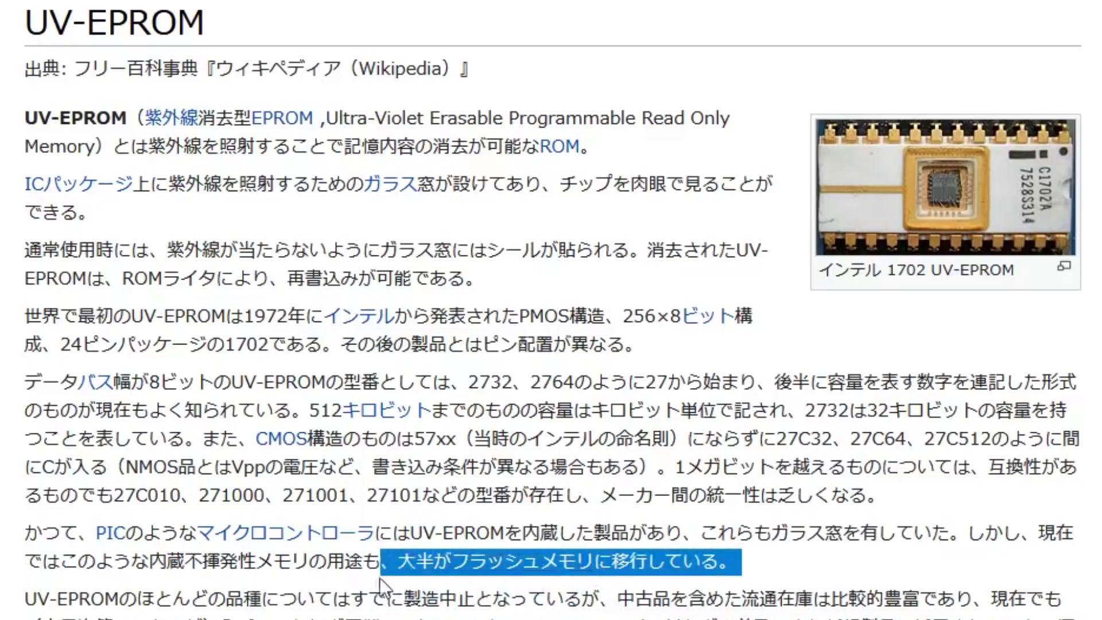
pyautogui.click(396, 572)
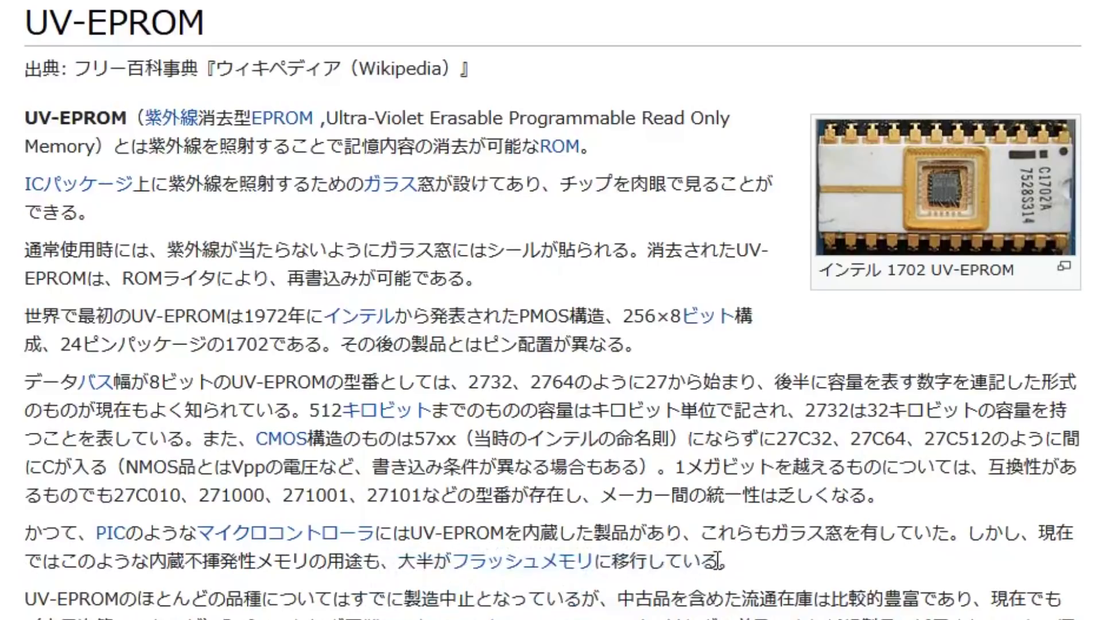
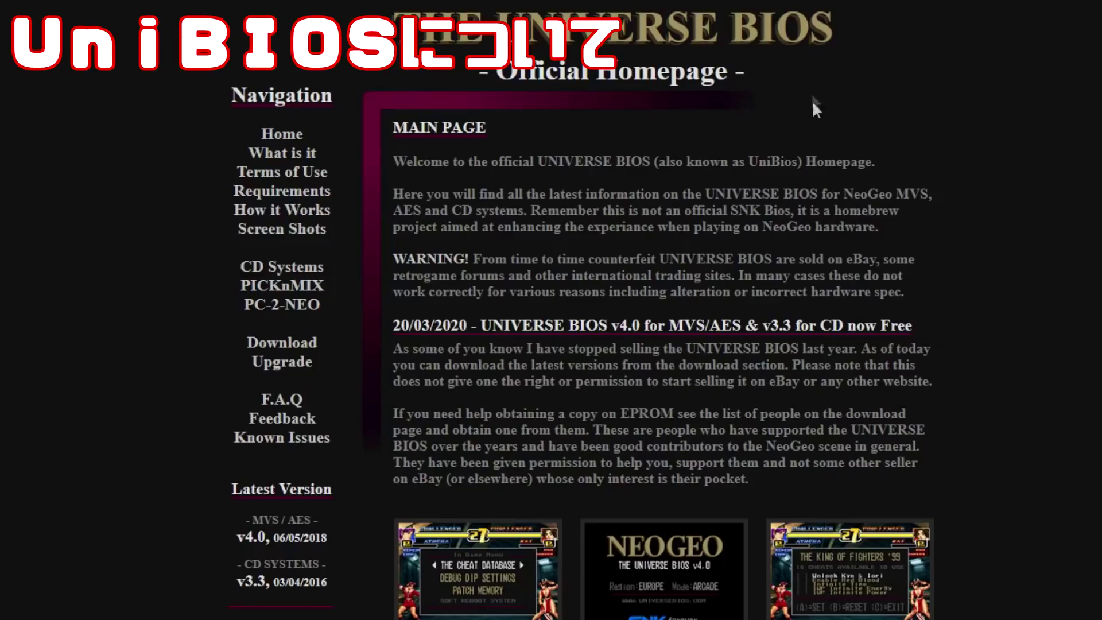
# - Read the UNIVERSE BIOS main page's introduction in the browser, highlighting the supported NeoGeo systems and the homebrew project note
pyautogui.moveTo(839, 193); pyautogui.dragTo(931, 193)
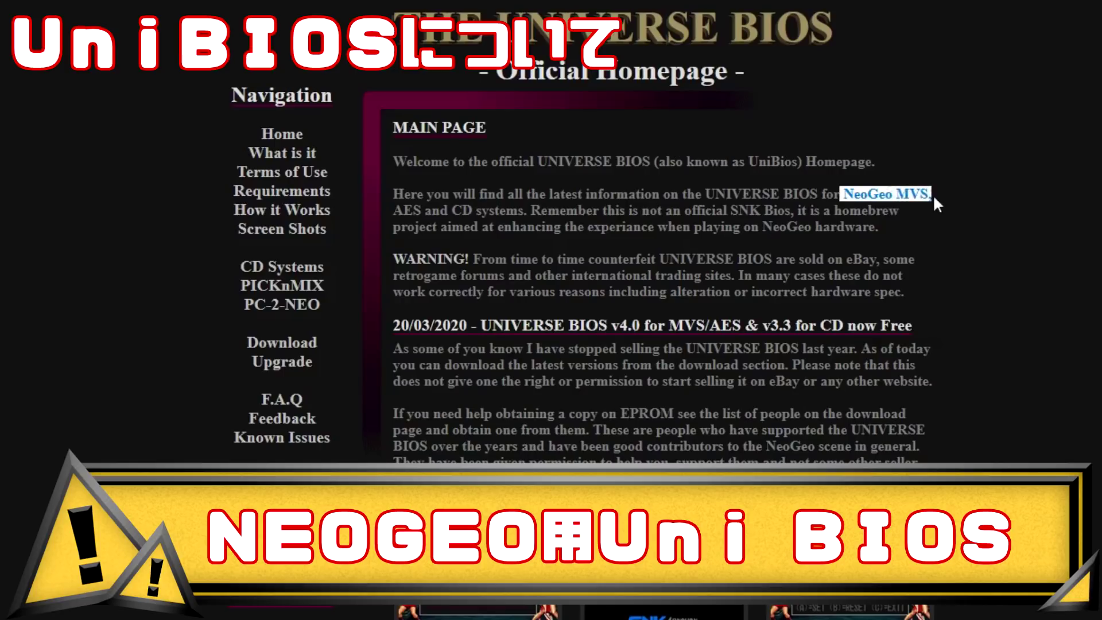
pyautogui.moveTo(423, 211); pyautogui.dragTo(395, 23)
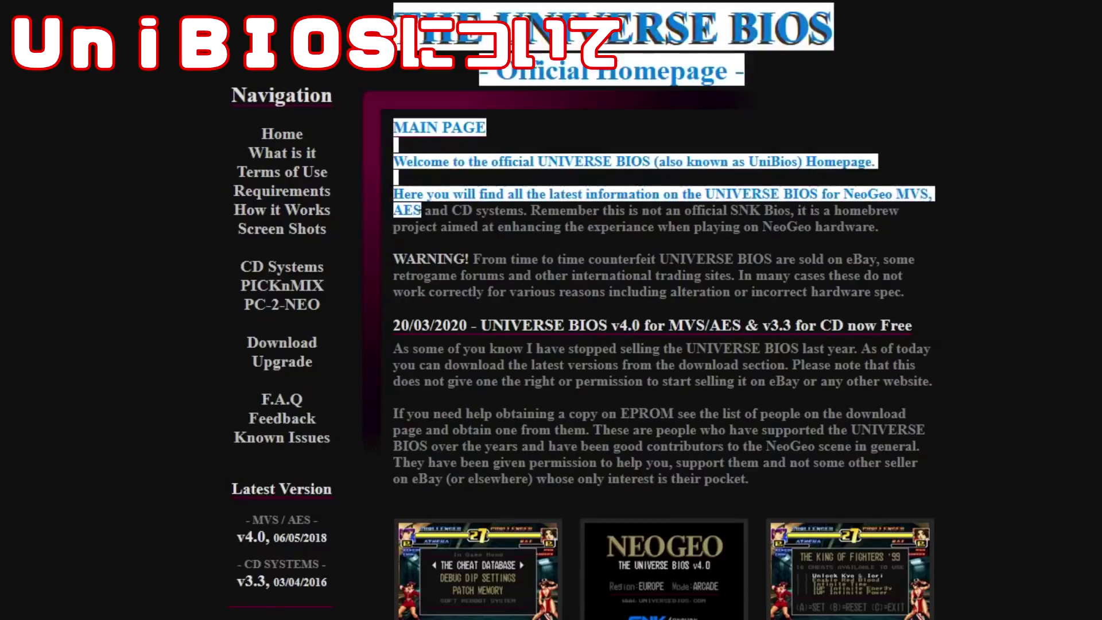
pyautogui.click(429, 244)
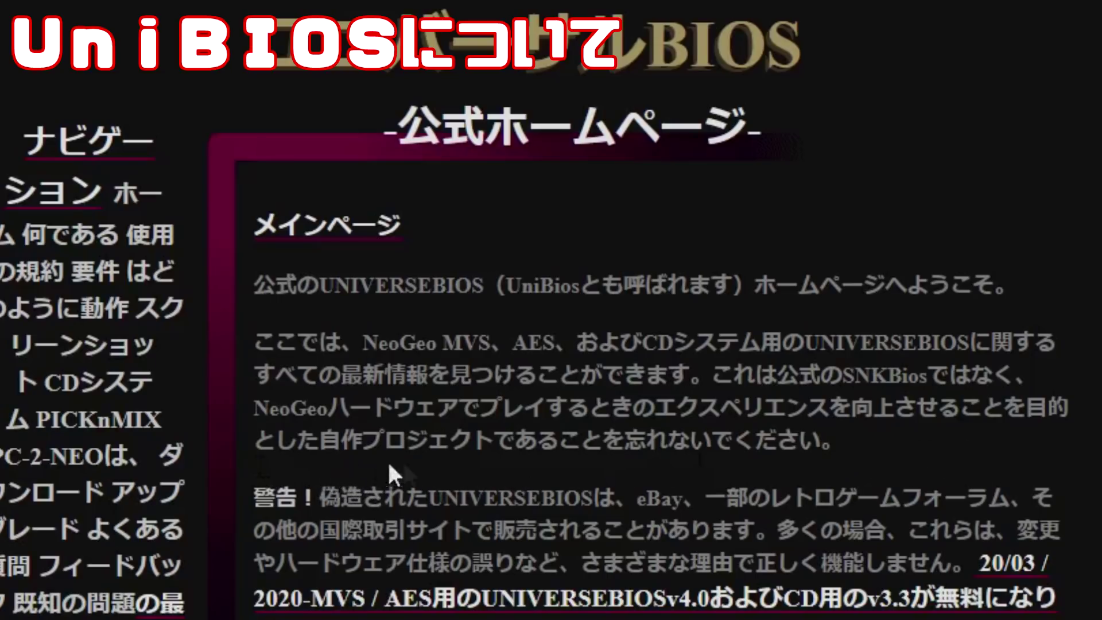
pyautogui.tripleClick(839, 449)
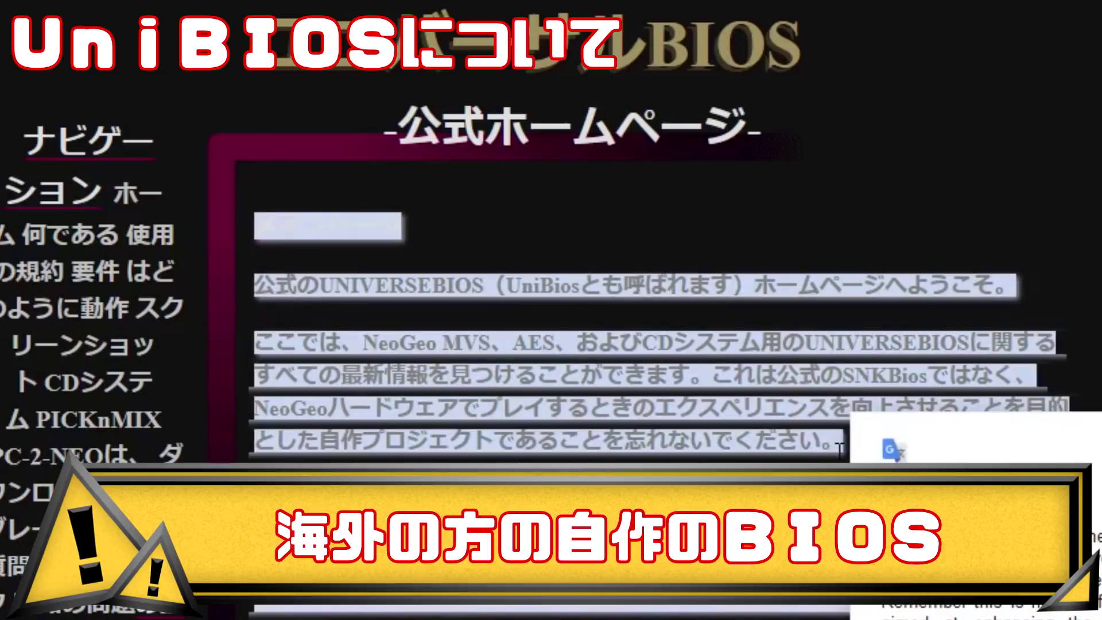
pyautogui.click(839, 449)
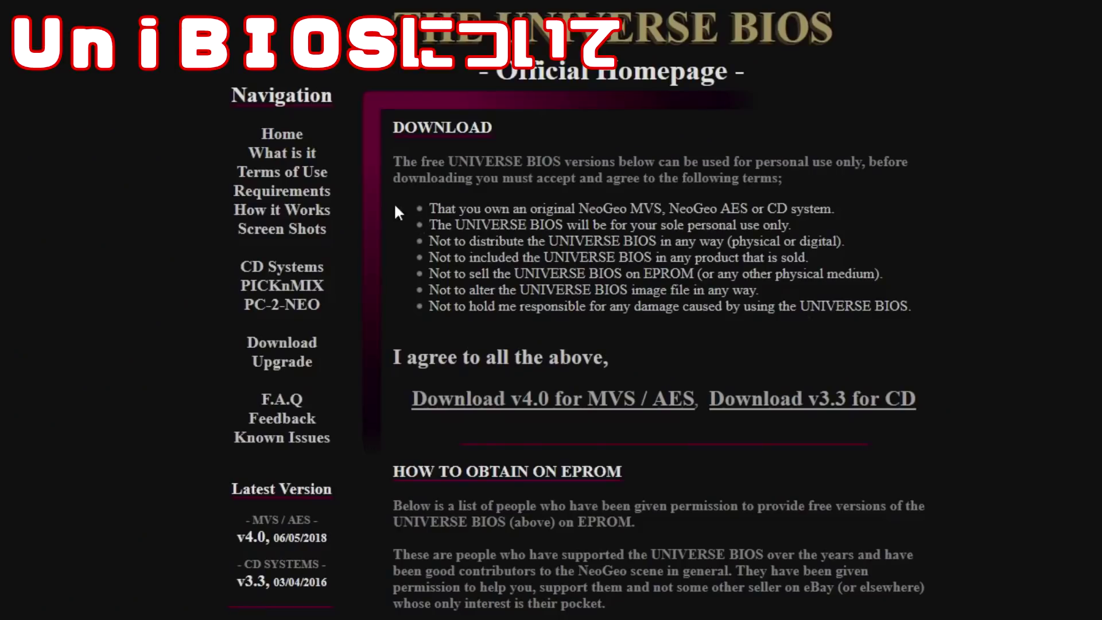
# - Review the list of terms of use on the UNIVERSE BIOS download page
pyautogui.moveTo(395, 207); pyautogui.dragTo(907, 340)
pyautogui.click(906, 340)
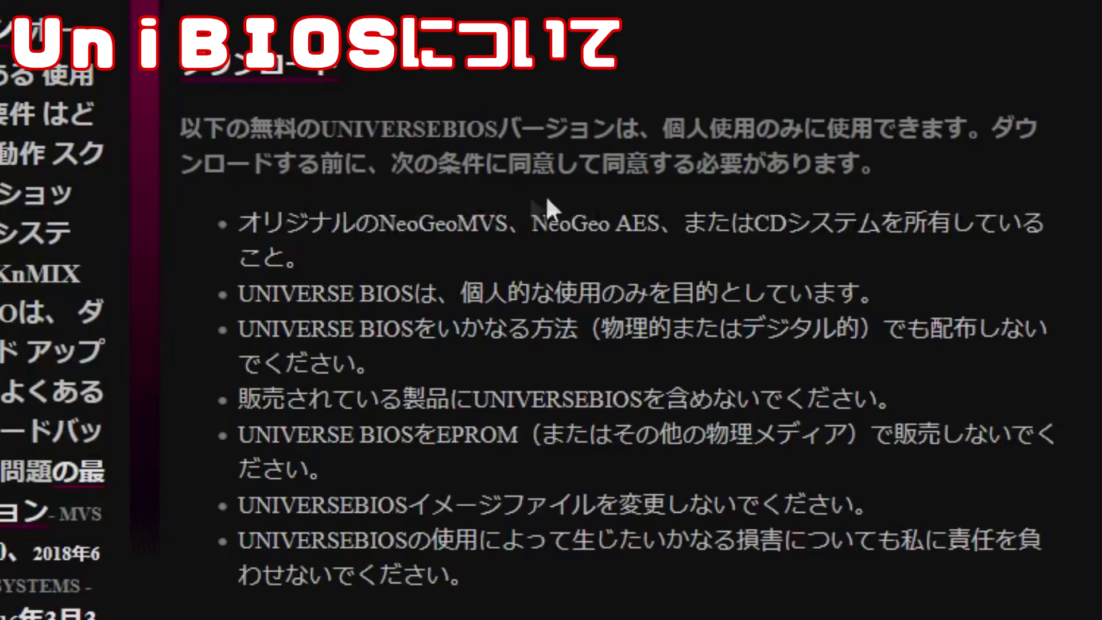
pyautogui.moveTo(812, 217)
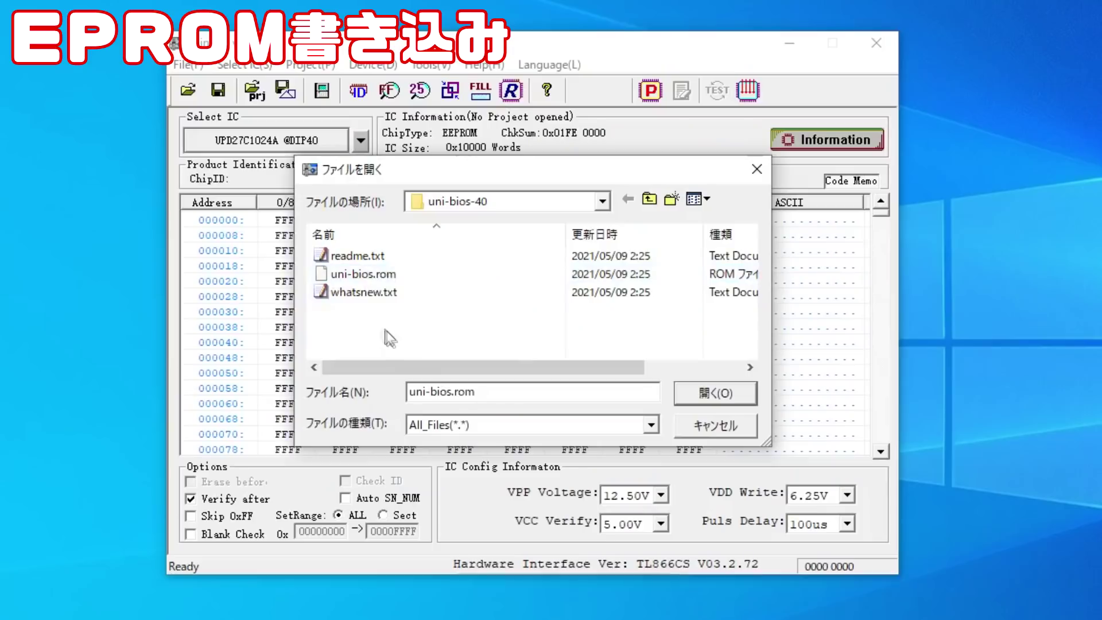
# - Load uni-bios.rom from the uni-bios-40 folder into code memory in MiniPro, as BINARY in Normal load mode
pyautogui.click(347, 281)
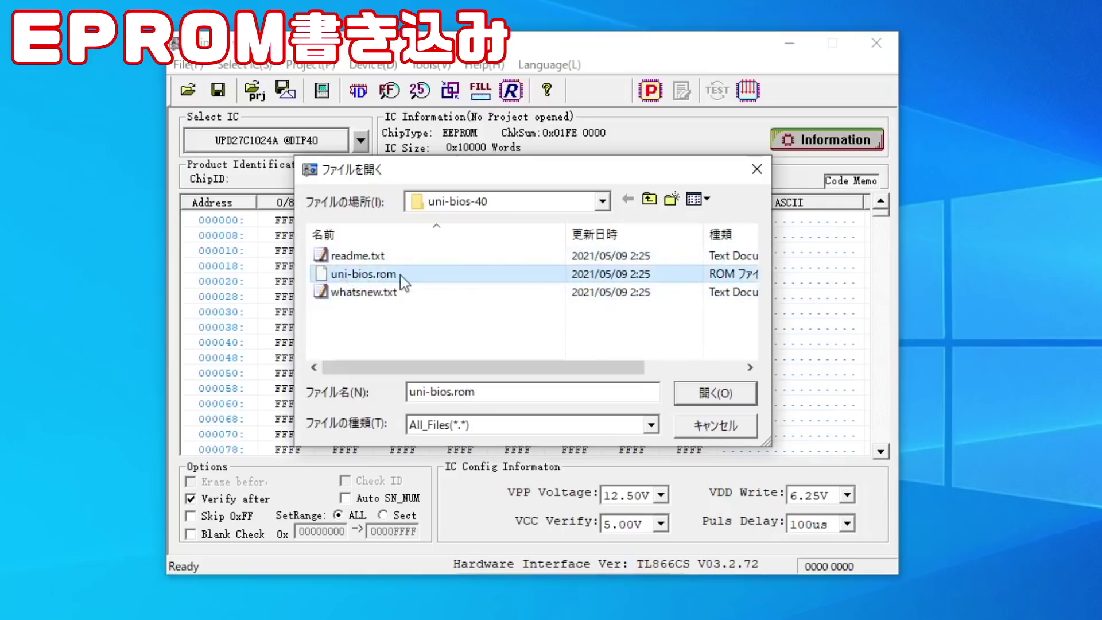
pyautogui.click(714, 393)
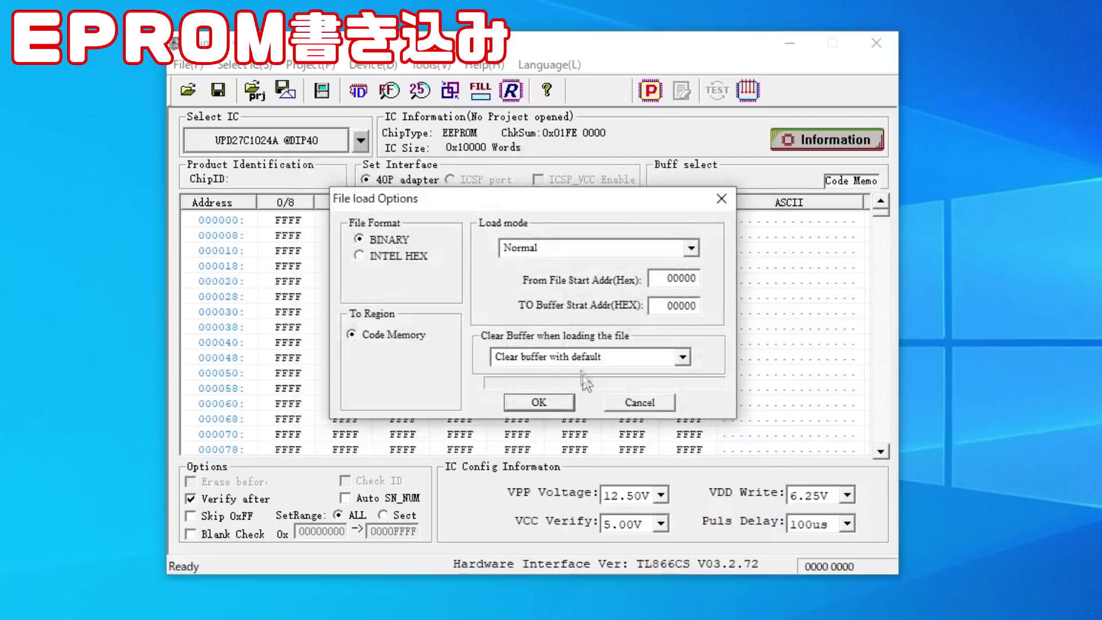
pyautogui.click(565, 401)
# - Check the chip's placement in the socket and enable Blank Check for programming
pyautogui.click(793, 143)
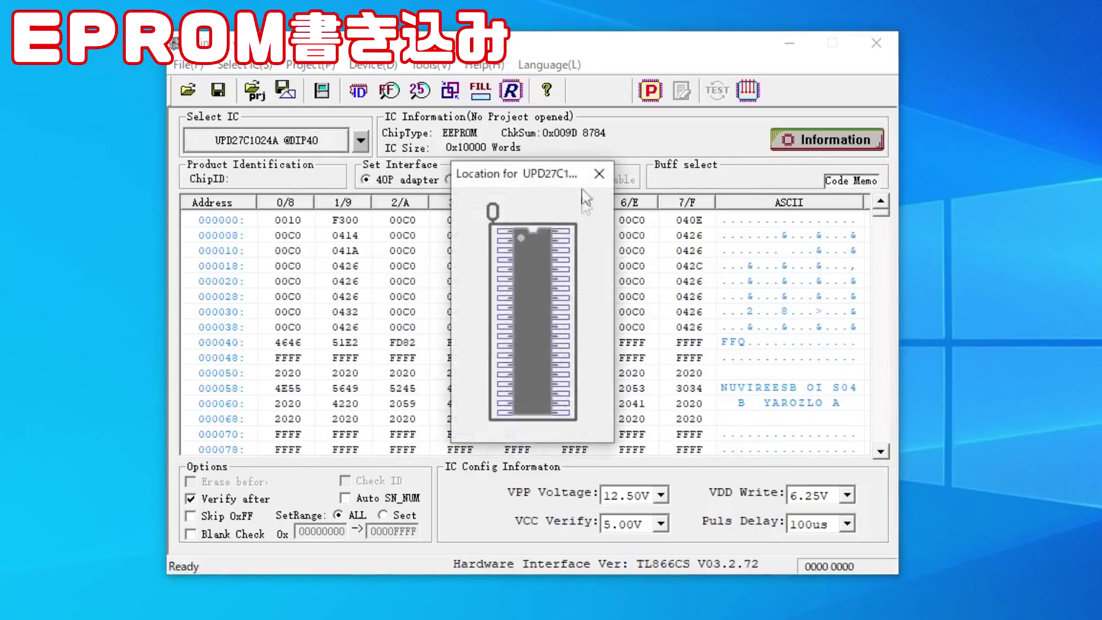
pyautogui.click(599, 173)
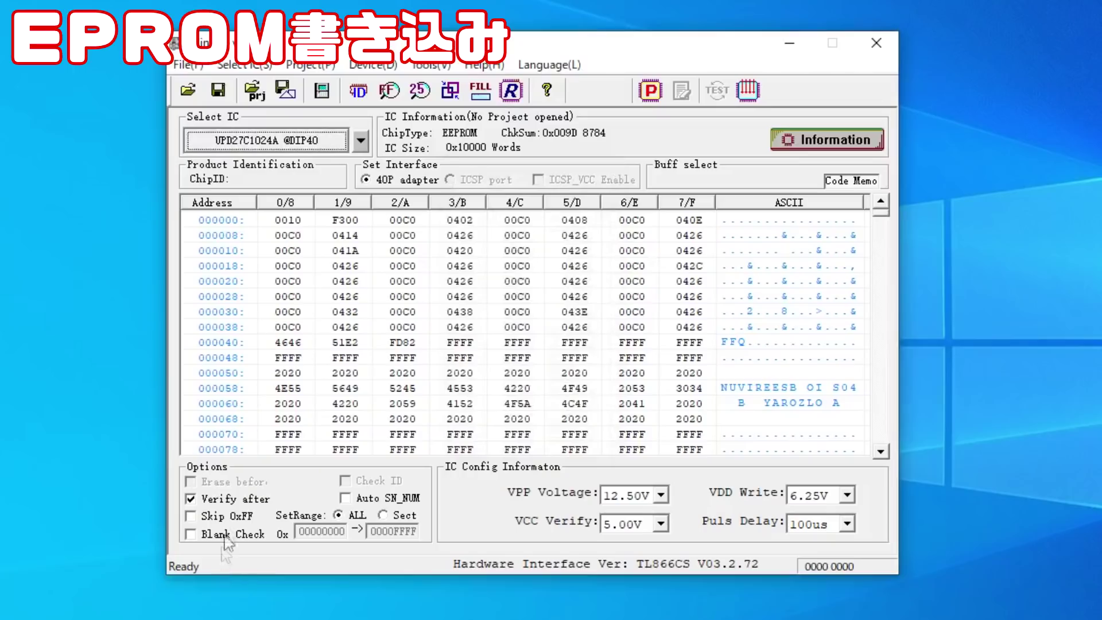
pyautogui.click(192, 537)
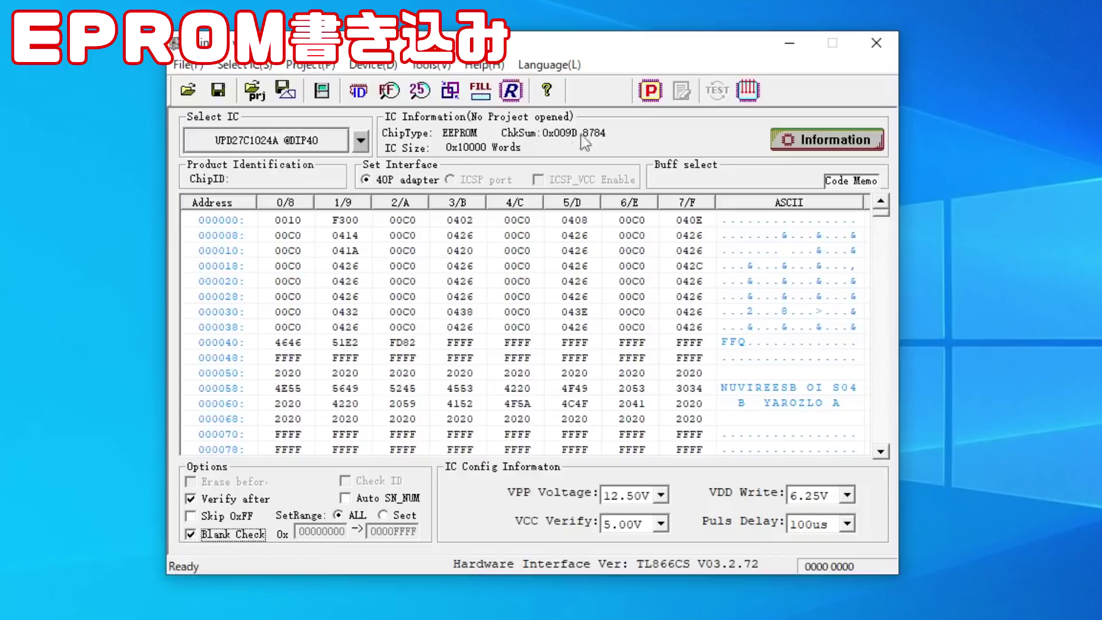
# - Program the loaded BIOS image into the UPD27C1024A's code memory and close the programming dialog
pyautogui.click(649, 91)
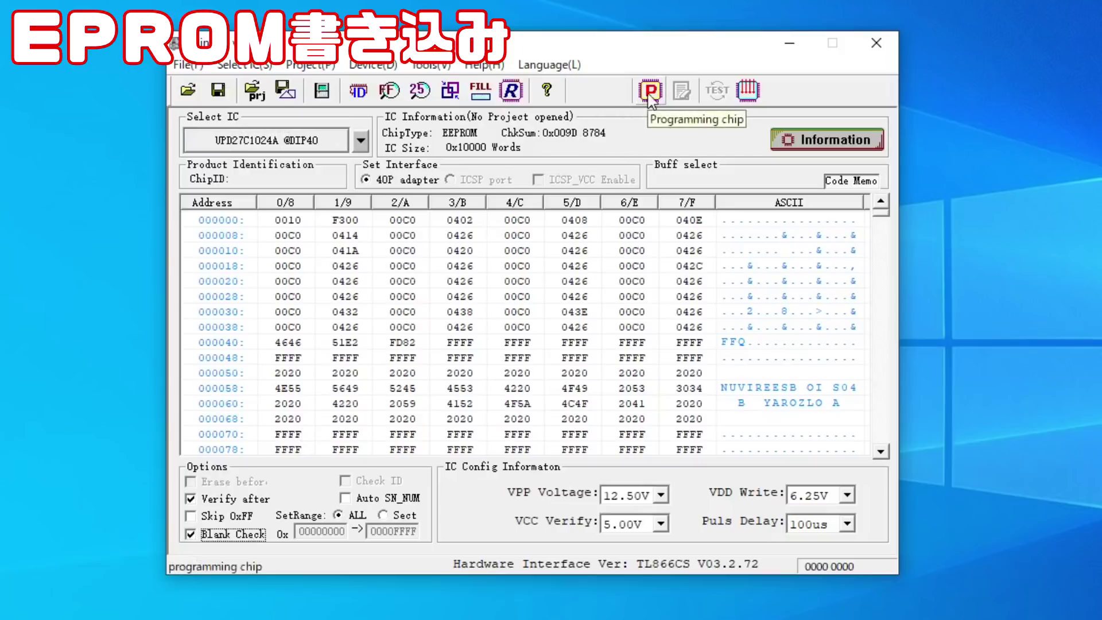
pyautogui.click(649, 92)
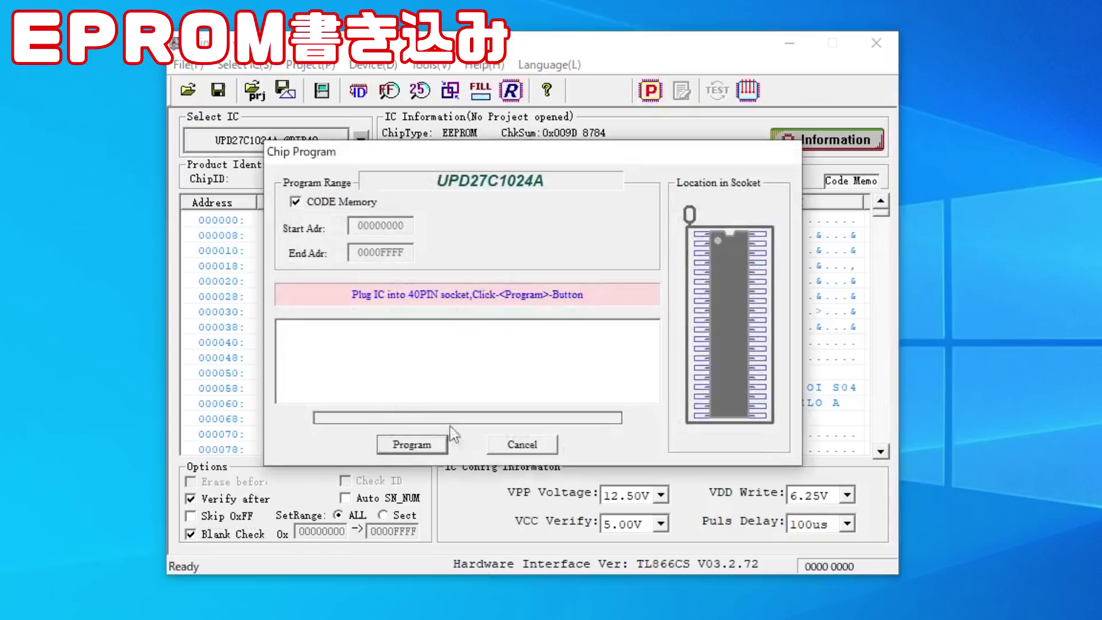
pyautogui.click(415, 449)
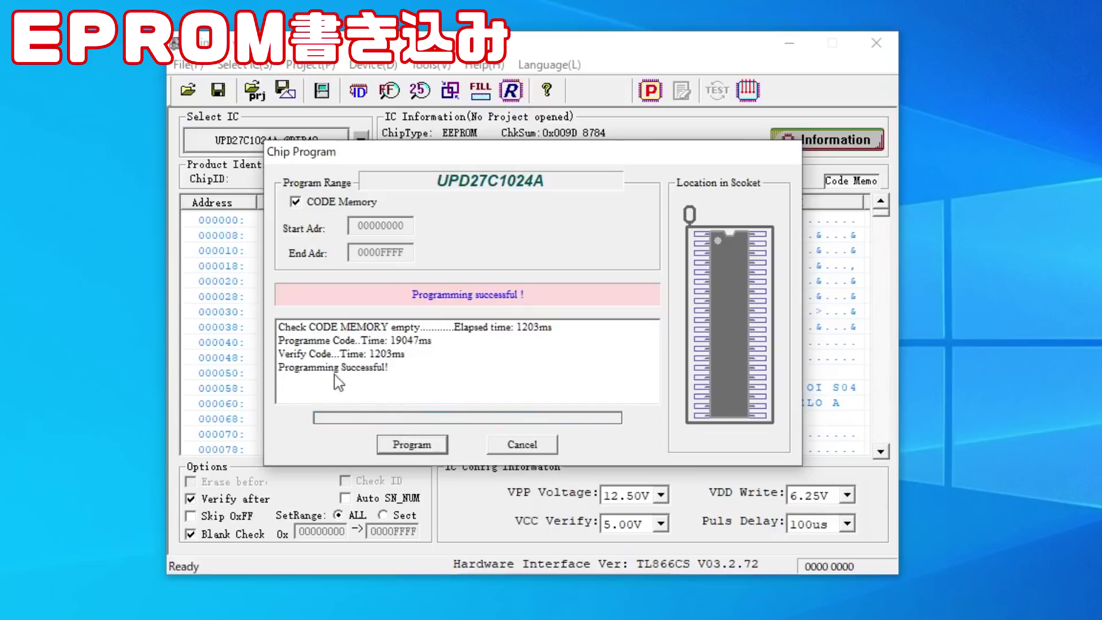
pyautogui.click(522, 444)
# - Clear all buffers and read the programmed chip's code memory back into the buffer to inspect its contents
pyautogui.click(186, 65)
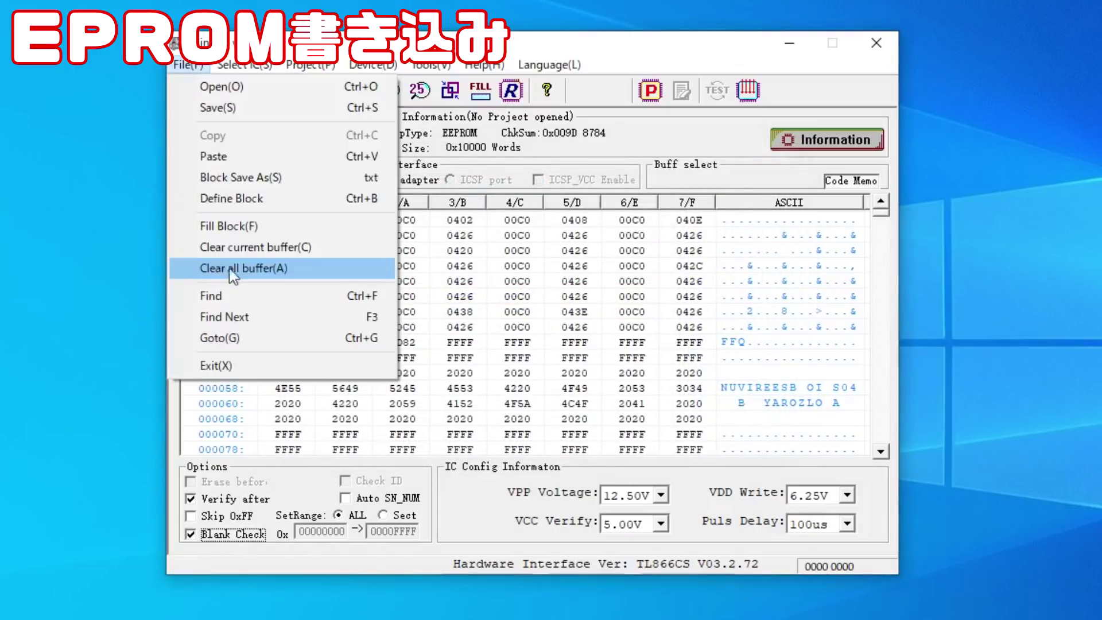
pyautogui.click(258, 273)
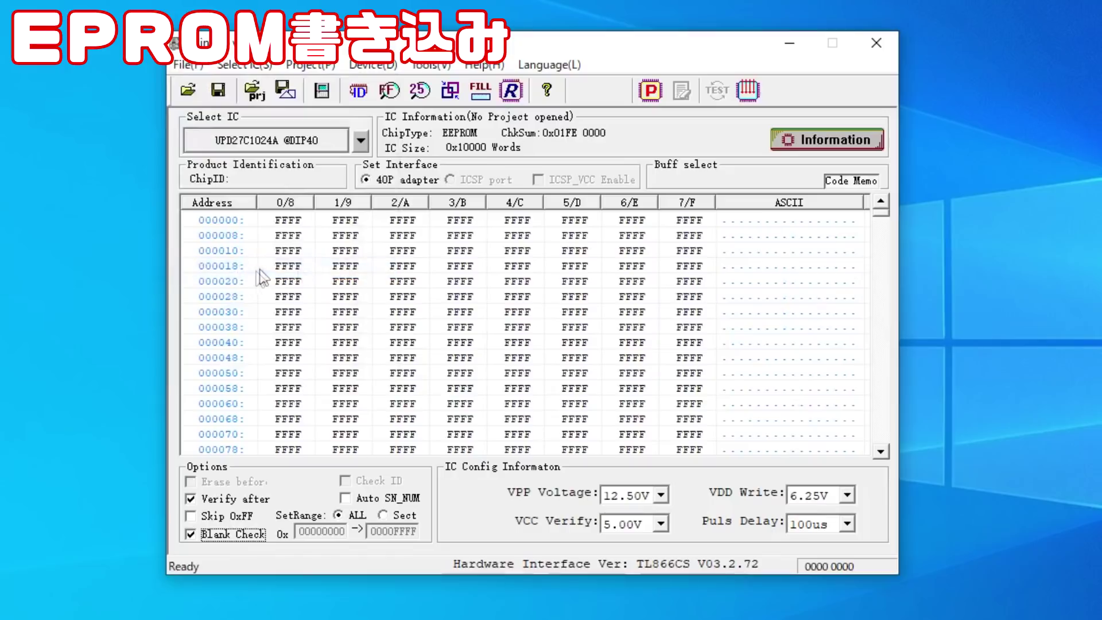
pyautogui.click(511, 95)
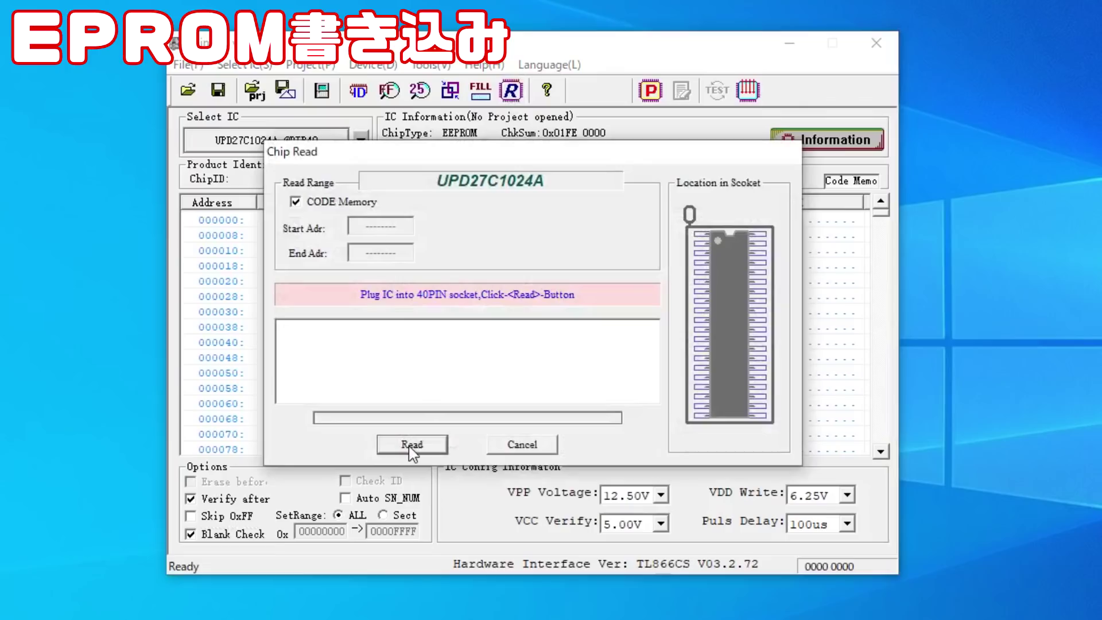
pyautogui.click(412, 445)
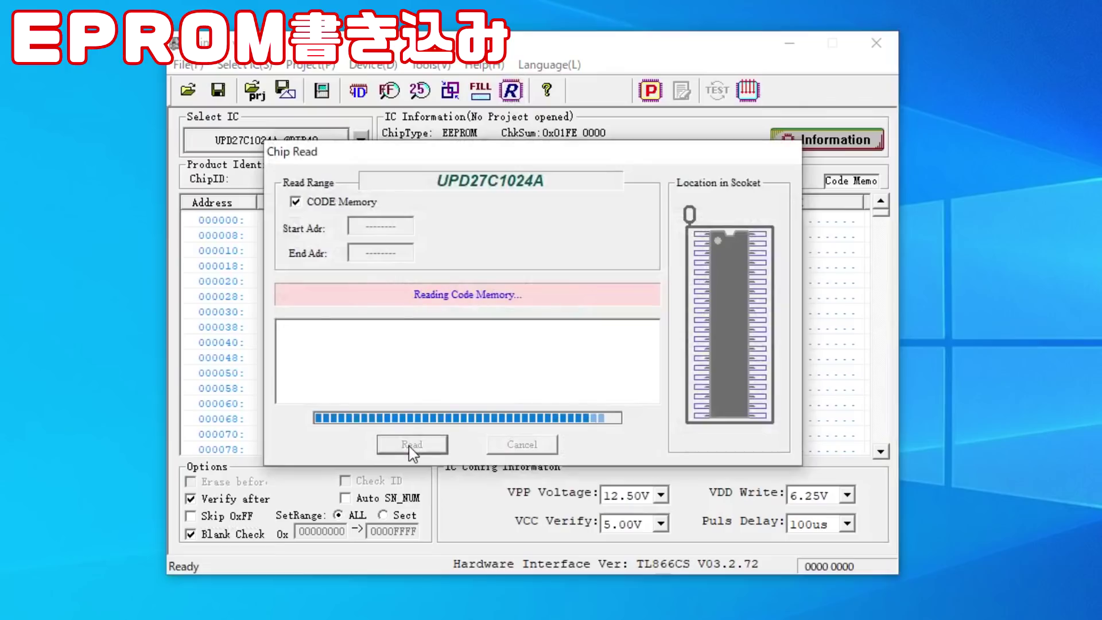
pyautogui.click(512, 446)
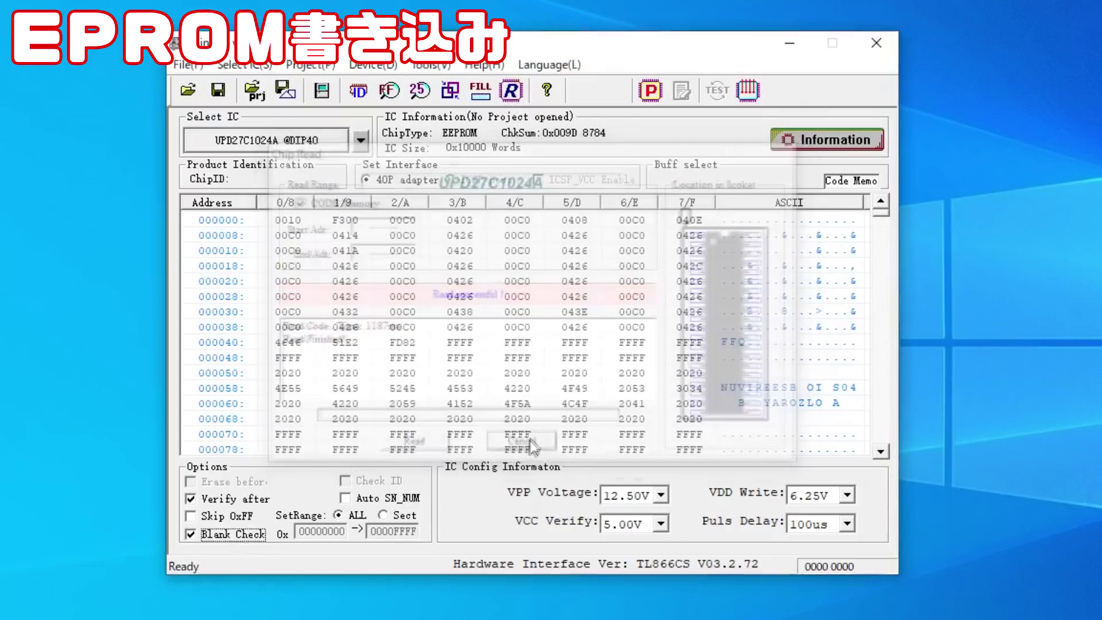
pyautogui.moveTo(884, 220)
pyautogui.mouseDown()
pyautogui.moveTo(887, 455)
pyautogui.moveTo(877, 217)
pyautogui.mouseUp()
pyautogui.scroll(10, 835, 345)
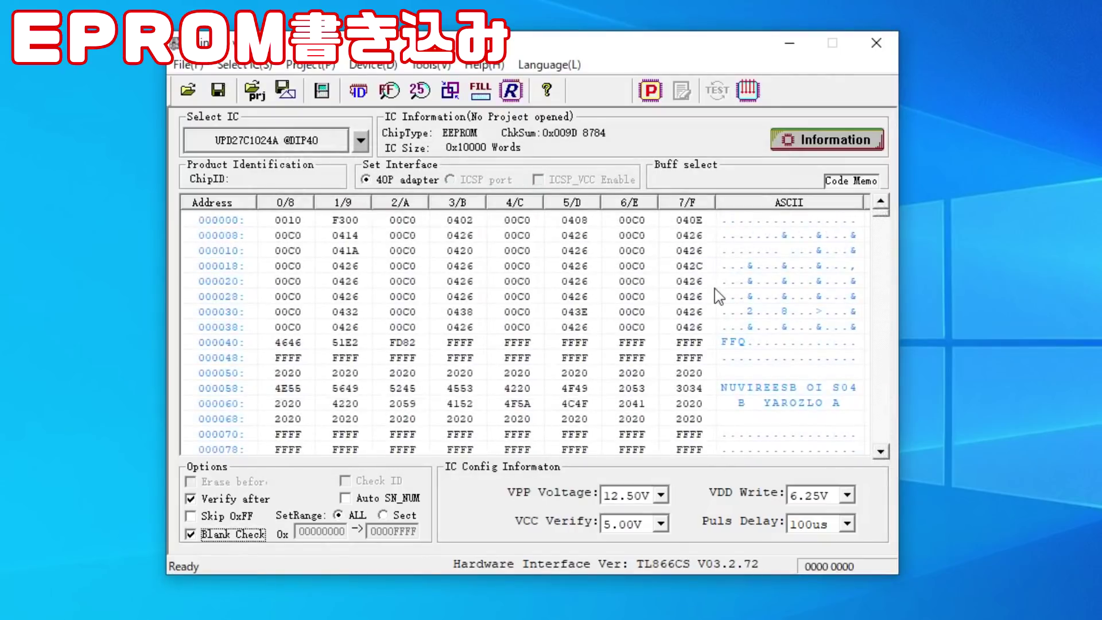